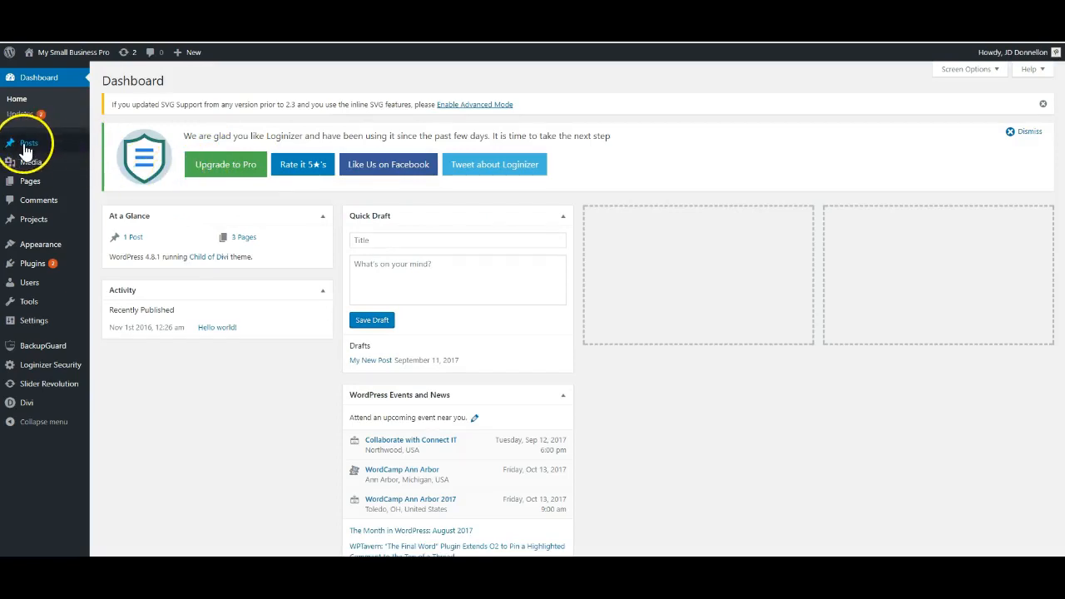
Start a new post and title it "My New Blog Post".
mouse_move(25, 147)
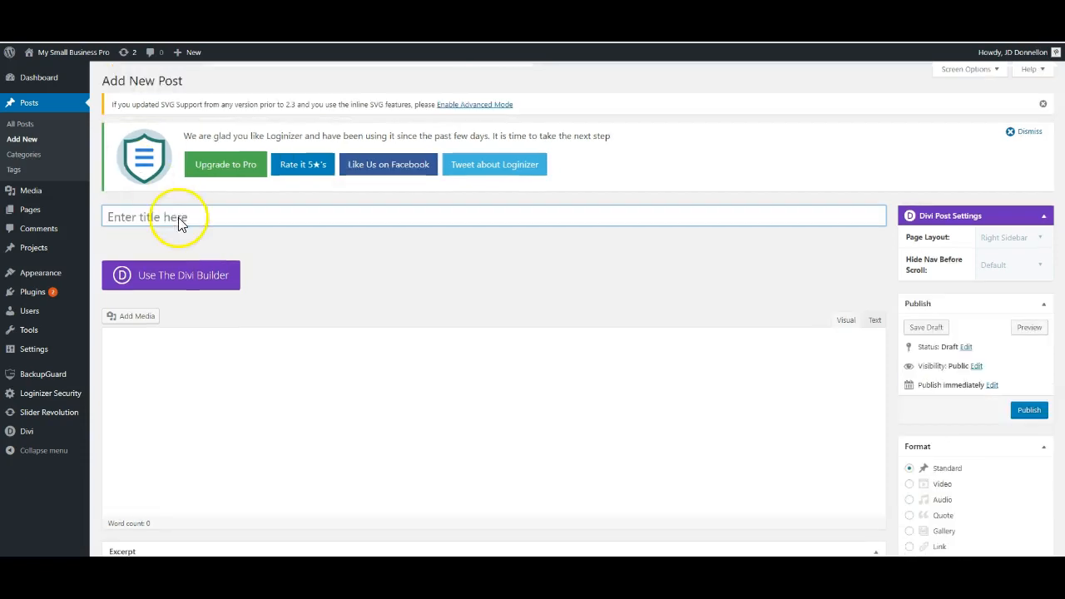
left_click(133, 218)
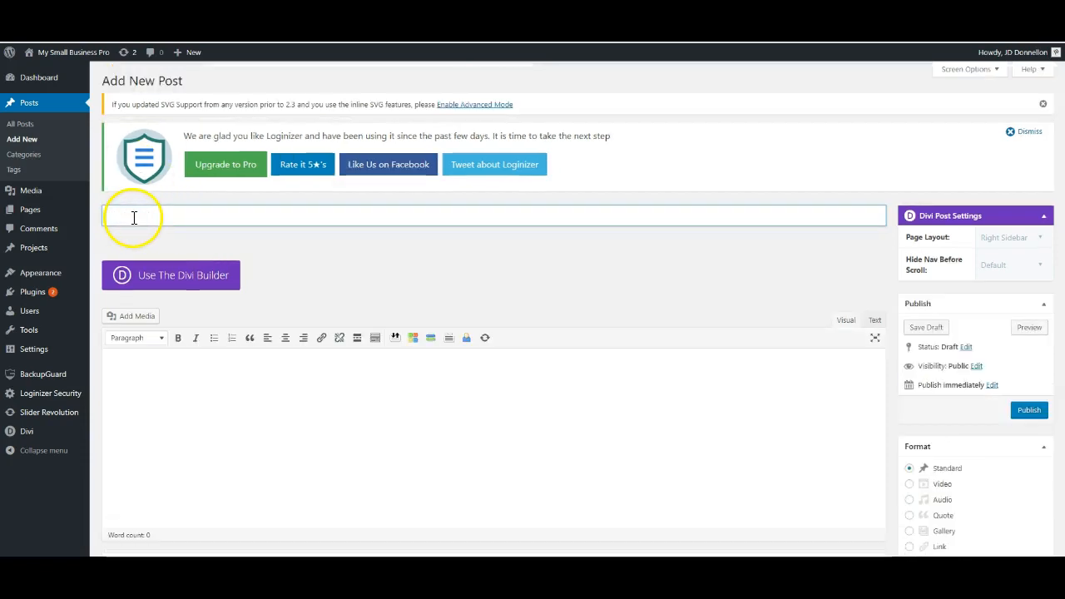
type("My")
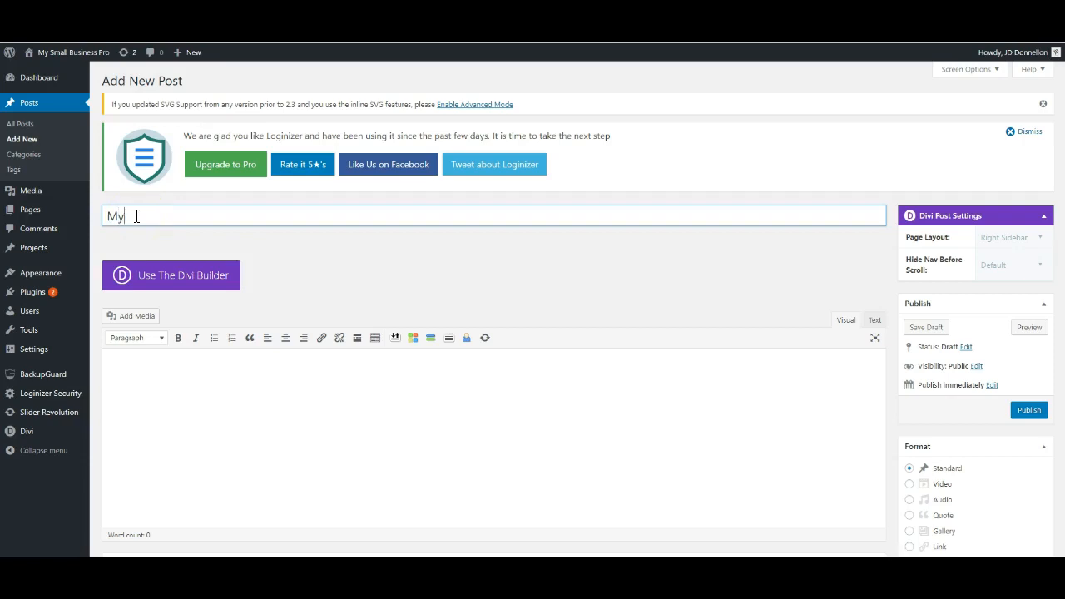
type(" New Blog Post")
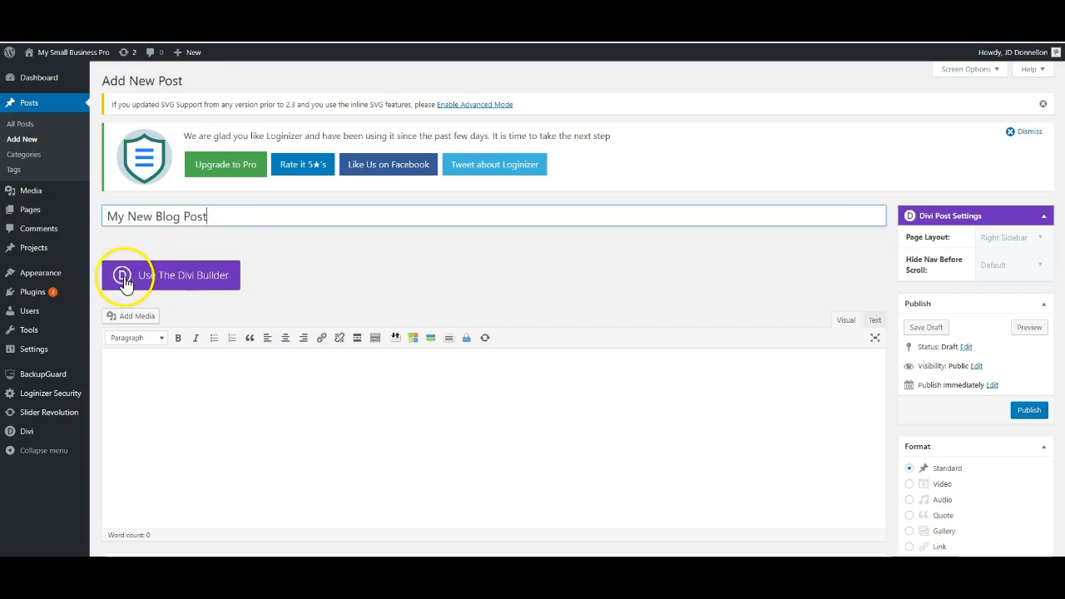
Switch the post to the Divi Builder and load the saved "Blog Post Layout" from the library, replacing the existing content.
left_click(191, 281)
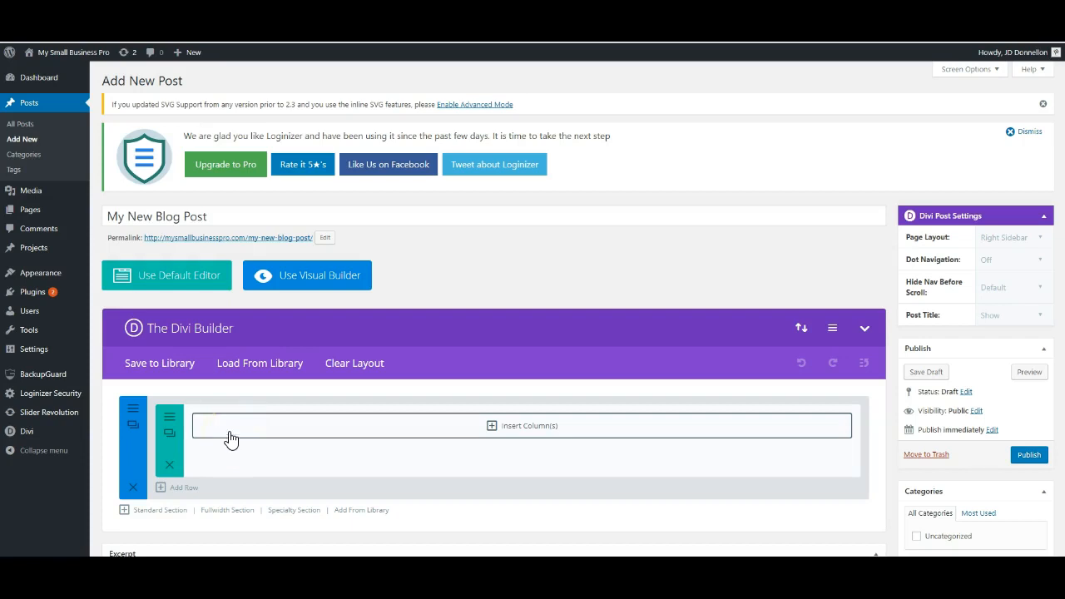
left_click(283, 368)
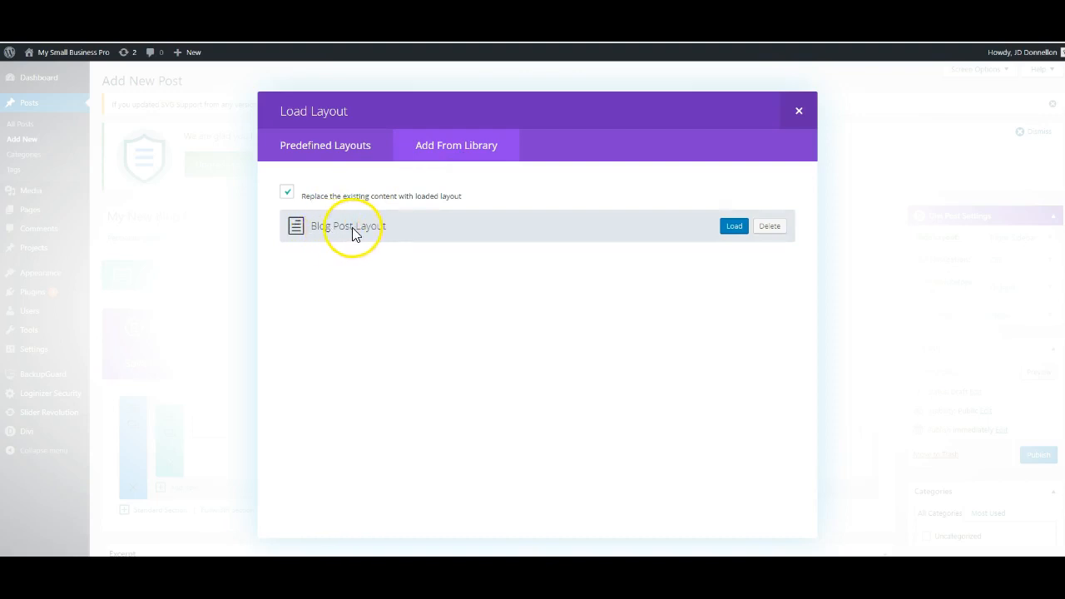
left_click(734, 228)
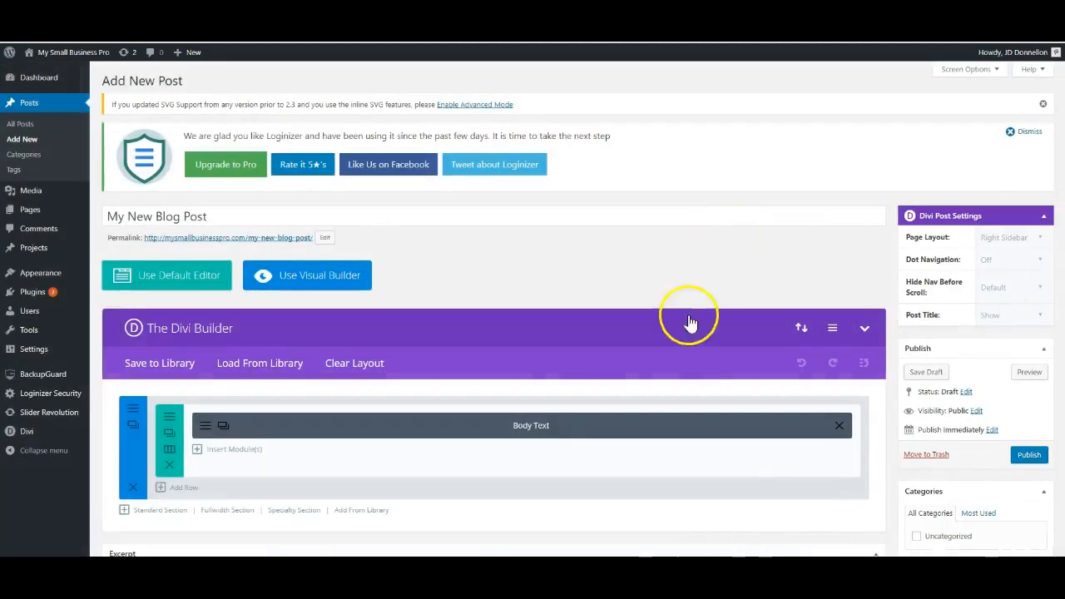
Review the placeholder text in the Body Text module's general settings, then save and exit the module.
scroll(499, 414, "down", 2)
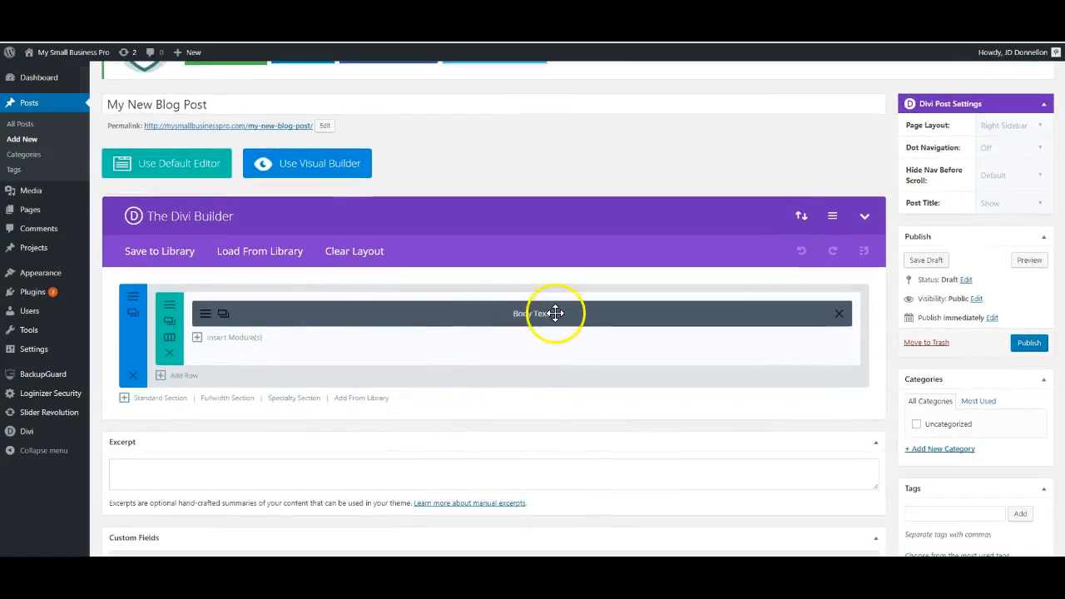
left_click(206, 321)
scroll(424, 409, "down", 5)
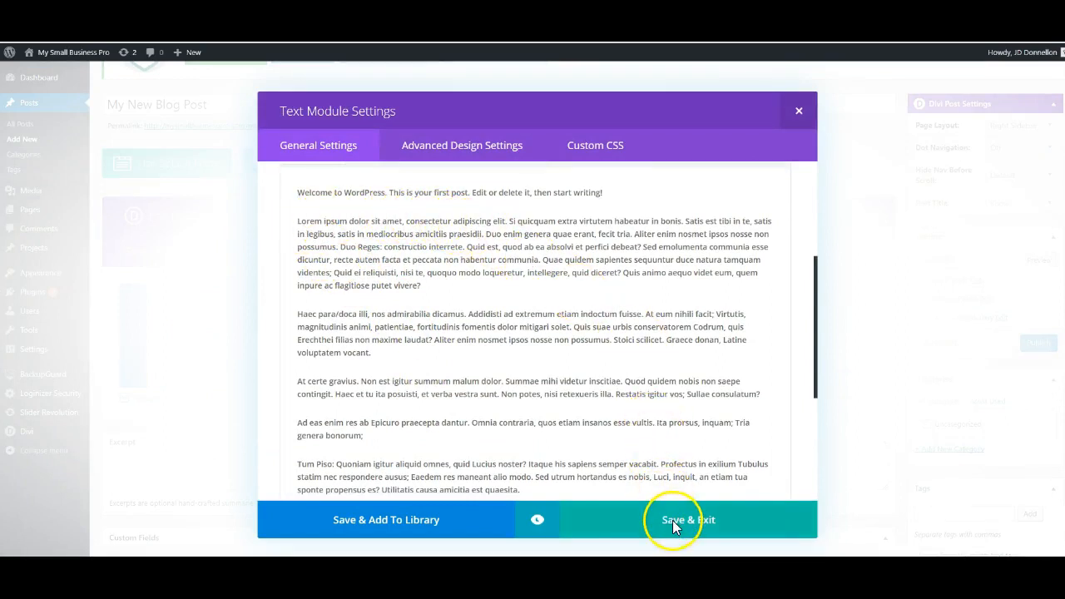
left_click(672, 520)
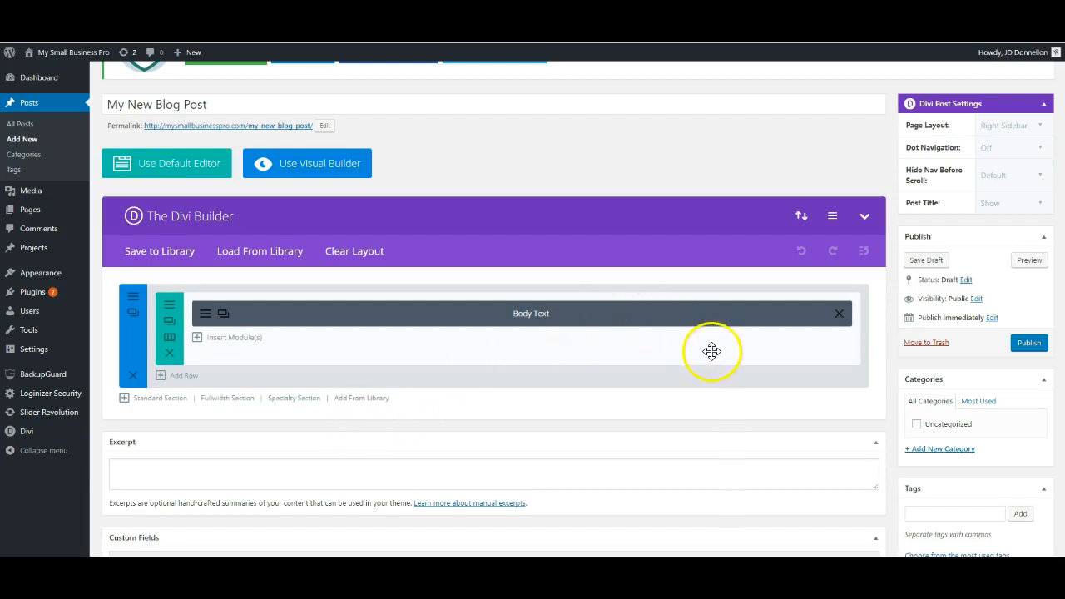
Set the existing media library image "Waiting for interview" (IMG_3921-1260.jpg) as the post's featured image.
scroll(713, 353, "down", 2)
scroll(713, 353, "down", 2)
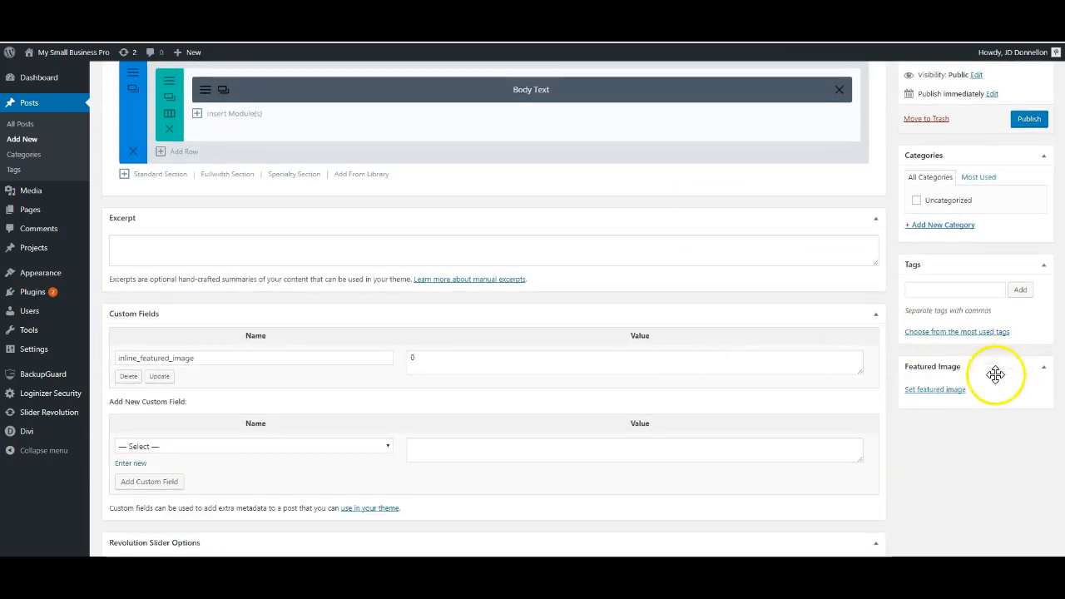
left_click(933, 394)
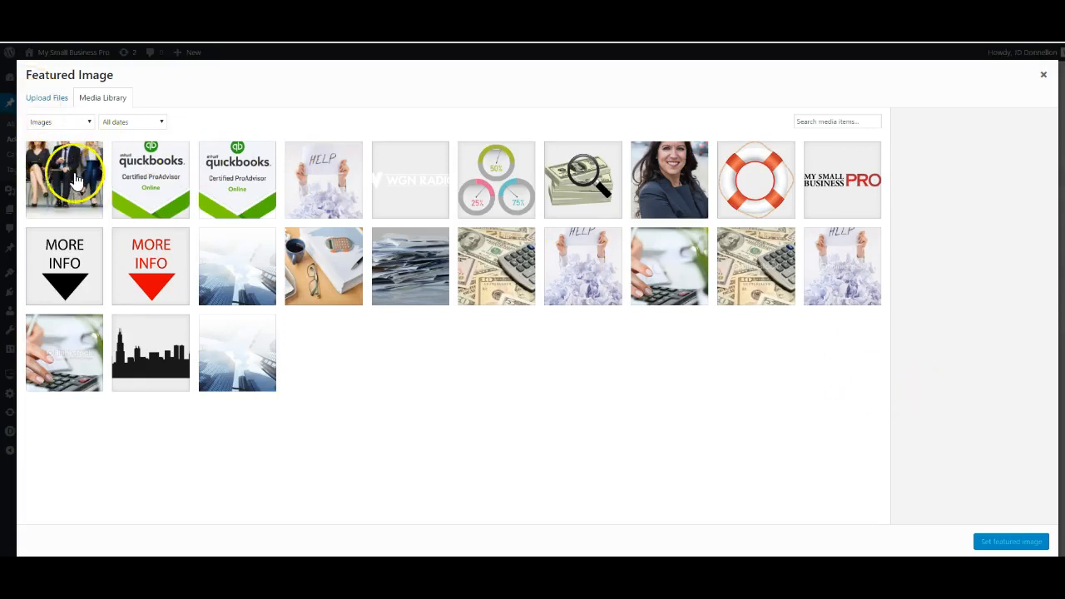
left_click(50, 106)
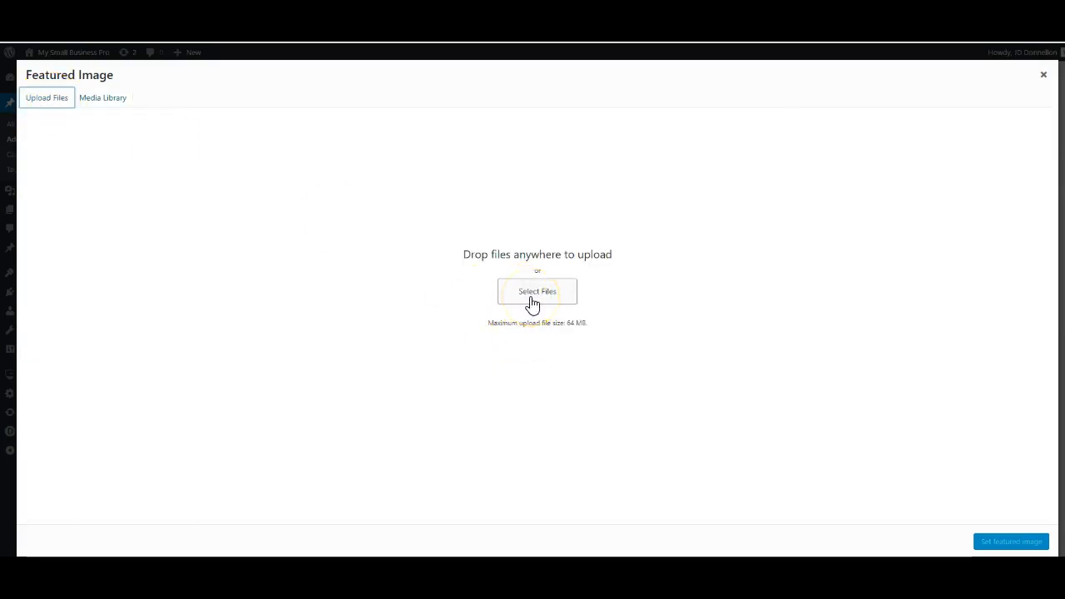
left_click(94, 102)
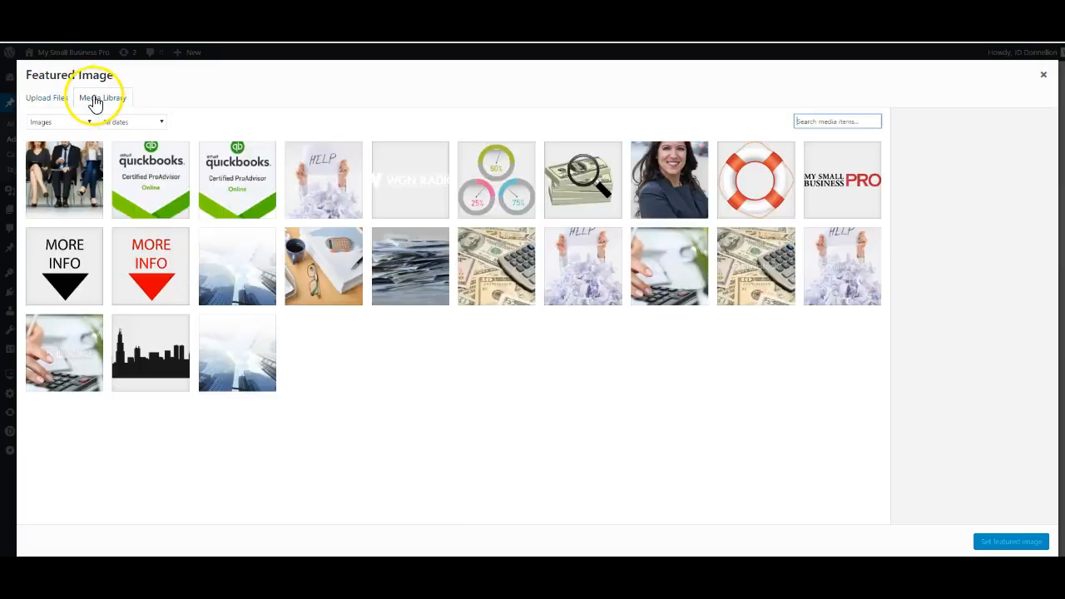
left_click(70, 179)
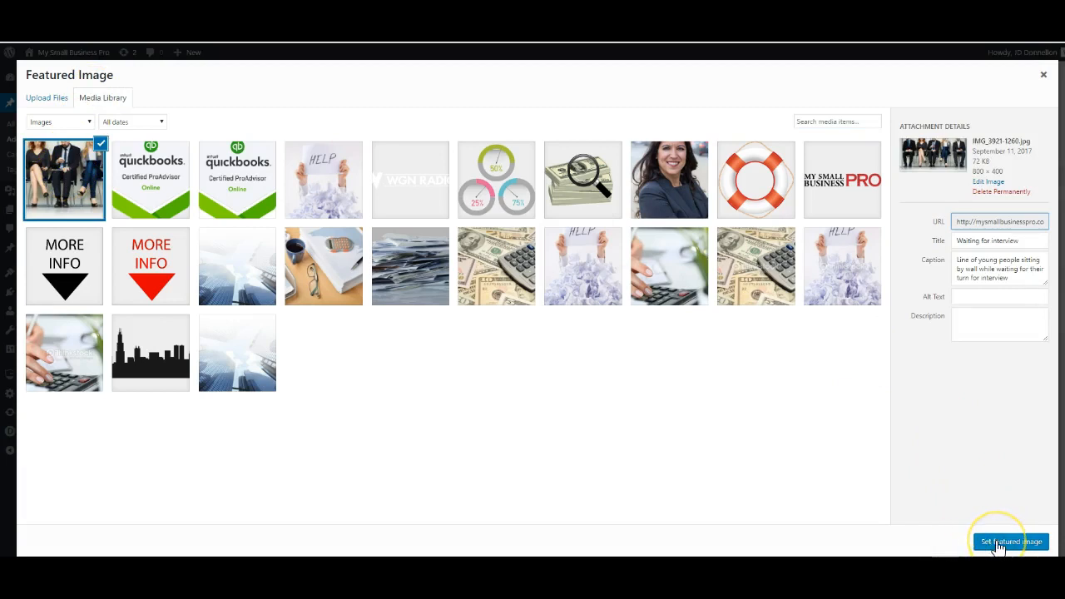
left_click(998, 542)
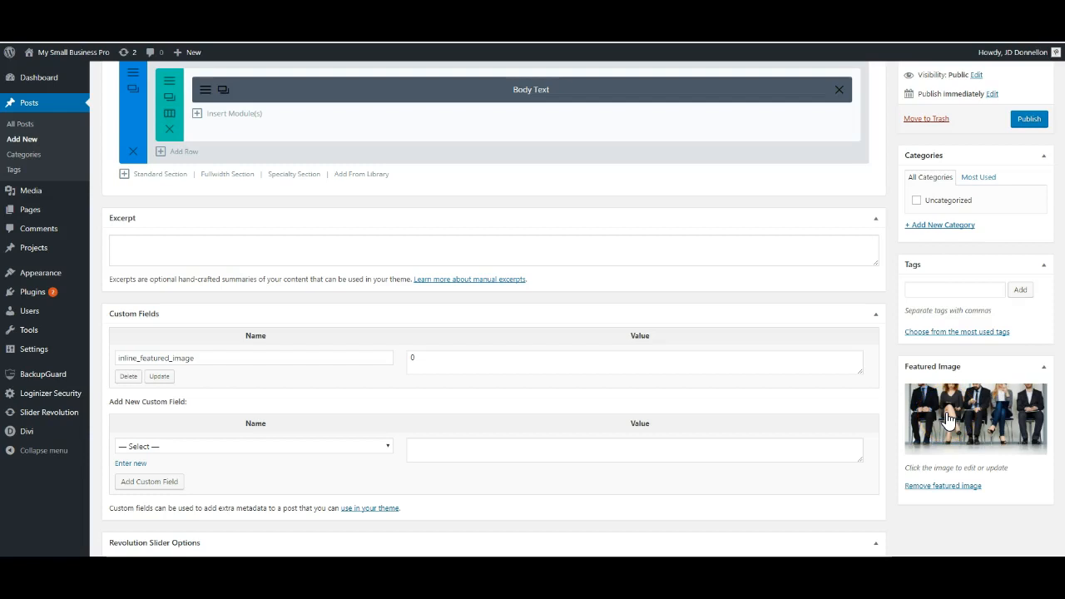
Set Hide Nav Before Scroll to Off in the Divi post settings and publish the post.
scroll(946, 419, "up", 5)
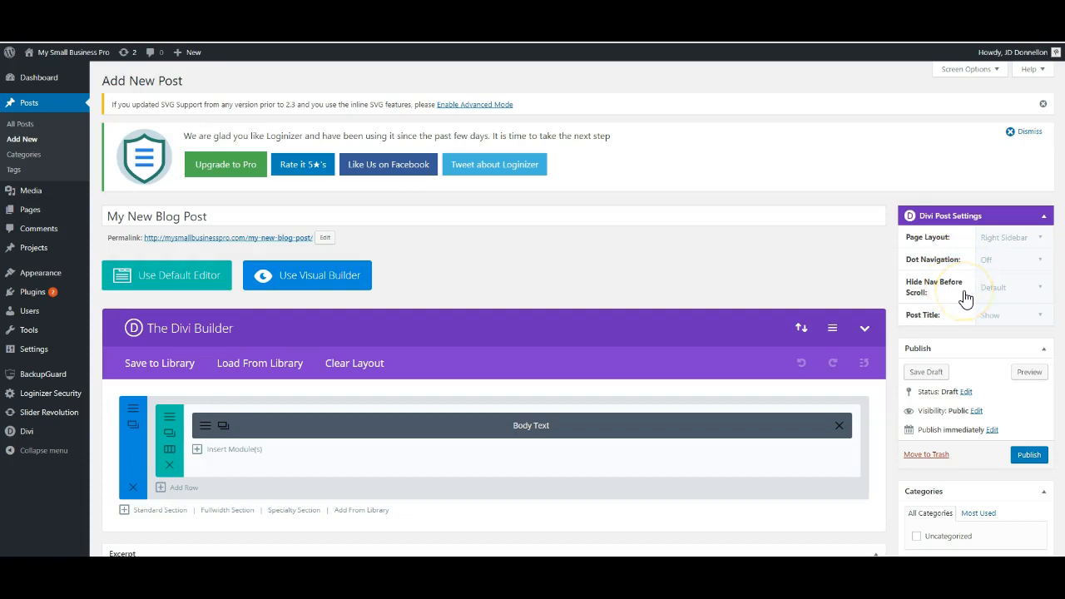
left_click(1043, 293)
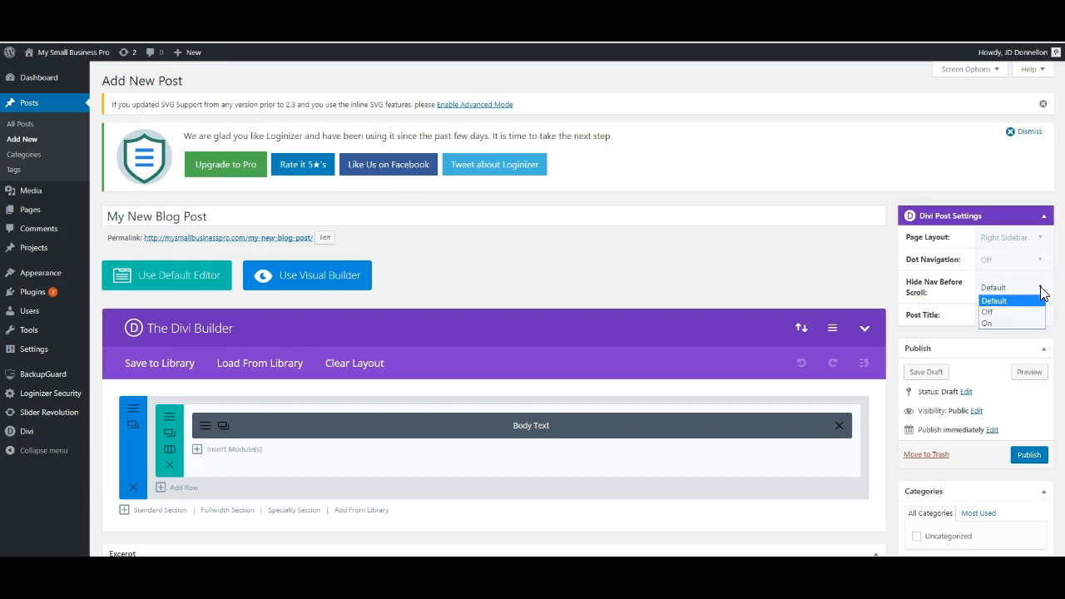
left_click(988, 314)
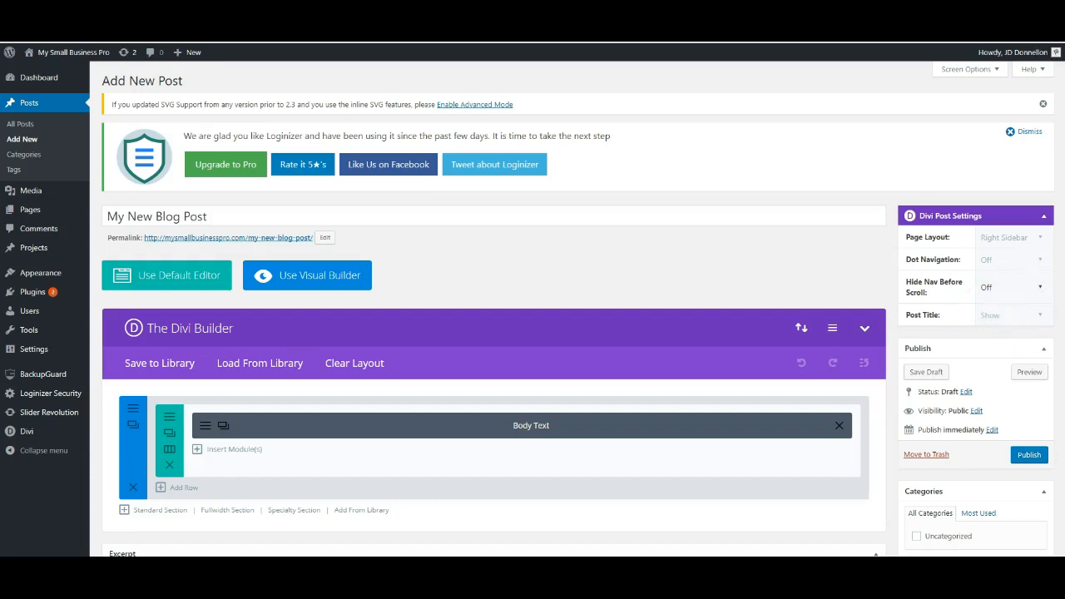
left_click(1026, 458)
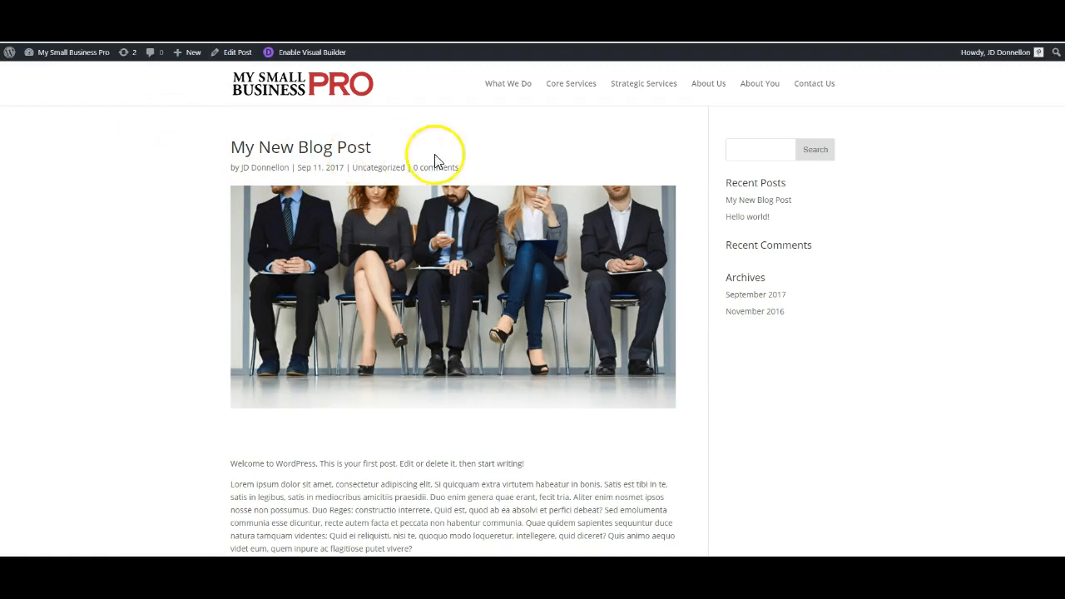
Review the published post's live page, from the title and featured image to the body text and comment form.
scroll(815, 356, "down", 5)
scroll(527, 331, "down", 3)
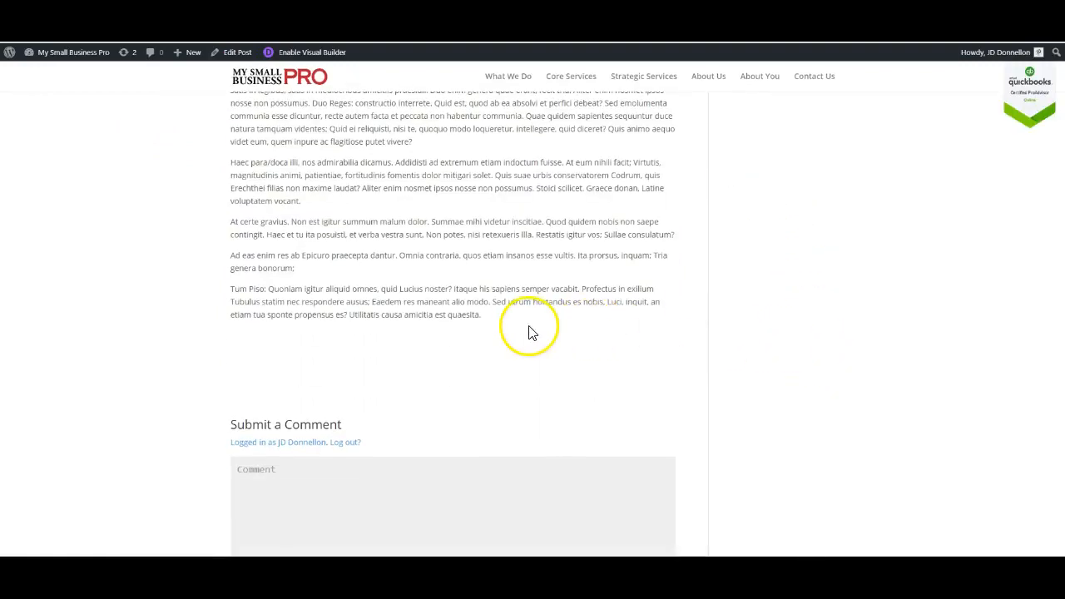
scroll(526, 329, "up", 3)
scroll(525, 327, "up", 5)
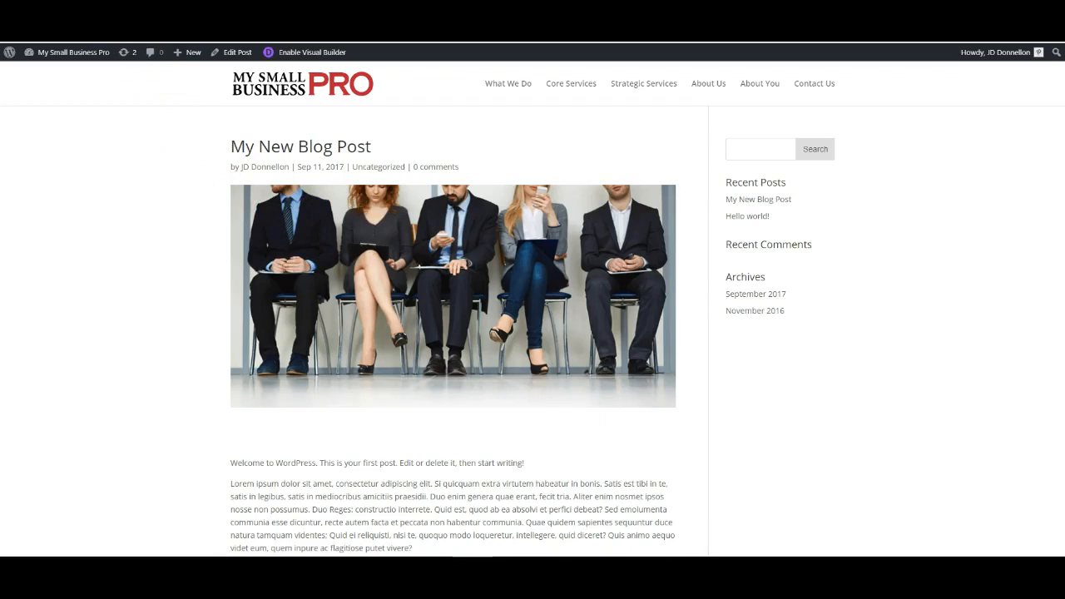
Go to the site's insights page at mysmallbusinesspro.com and examine how the blog posts are listed there.
type("insights")
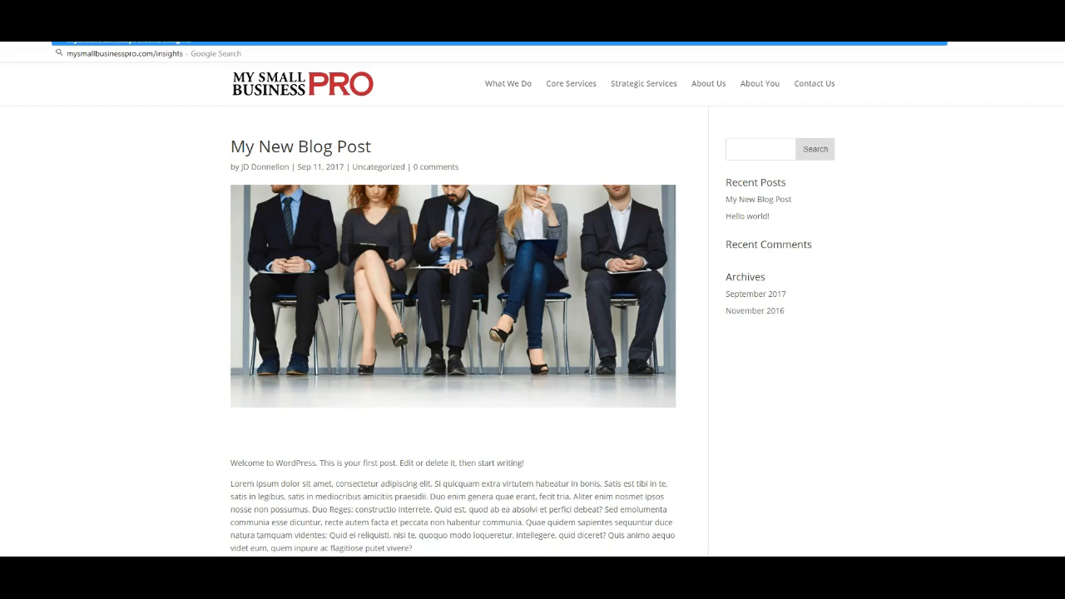
key("Return")
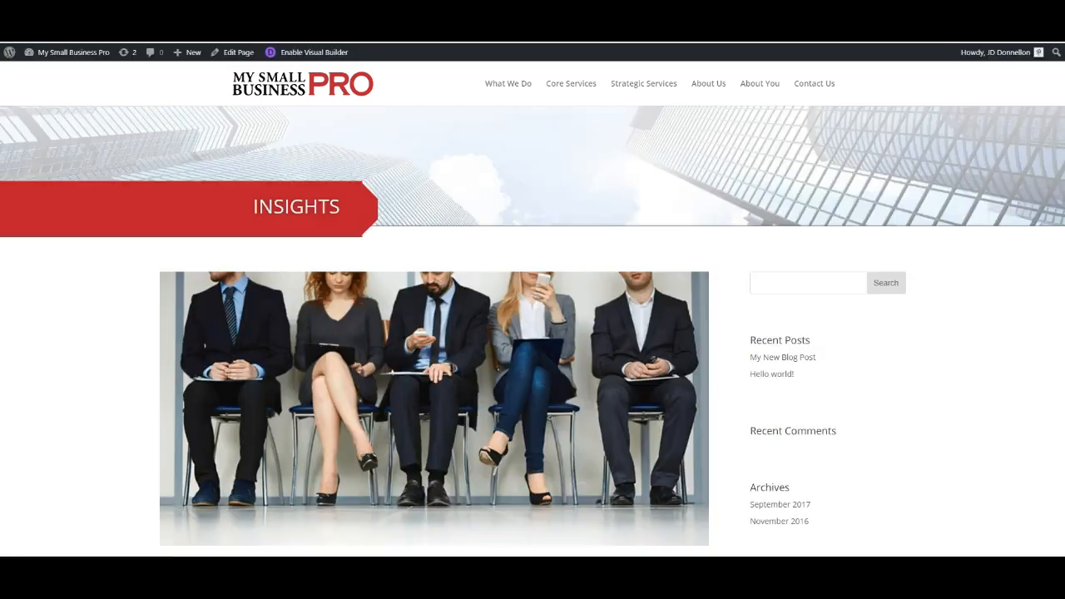
scroll(507, 279, "down", 3)
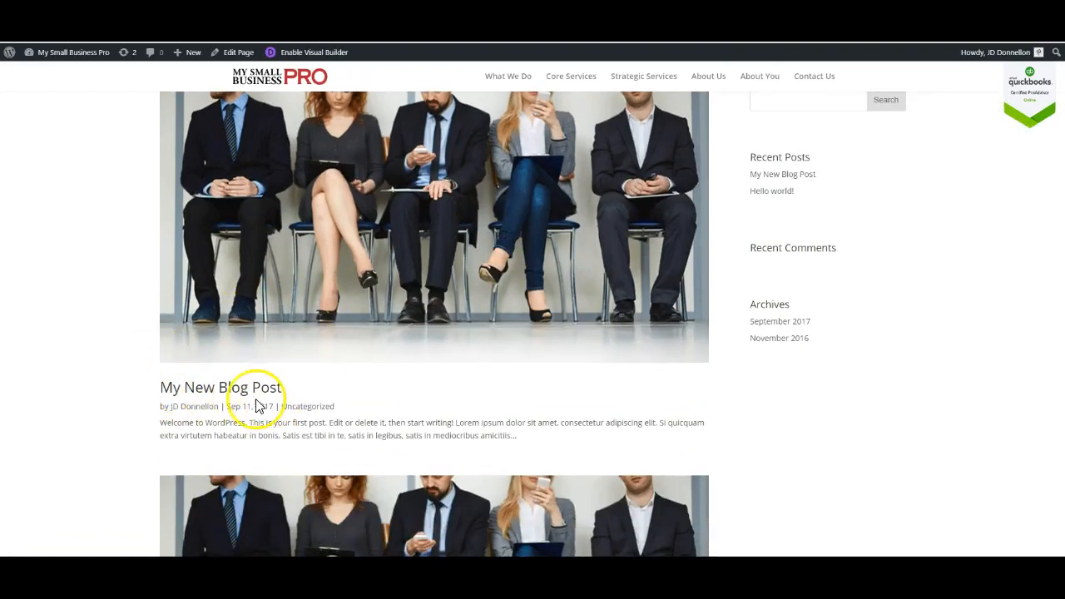
scroll(138, 363, "down", 5)
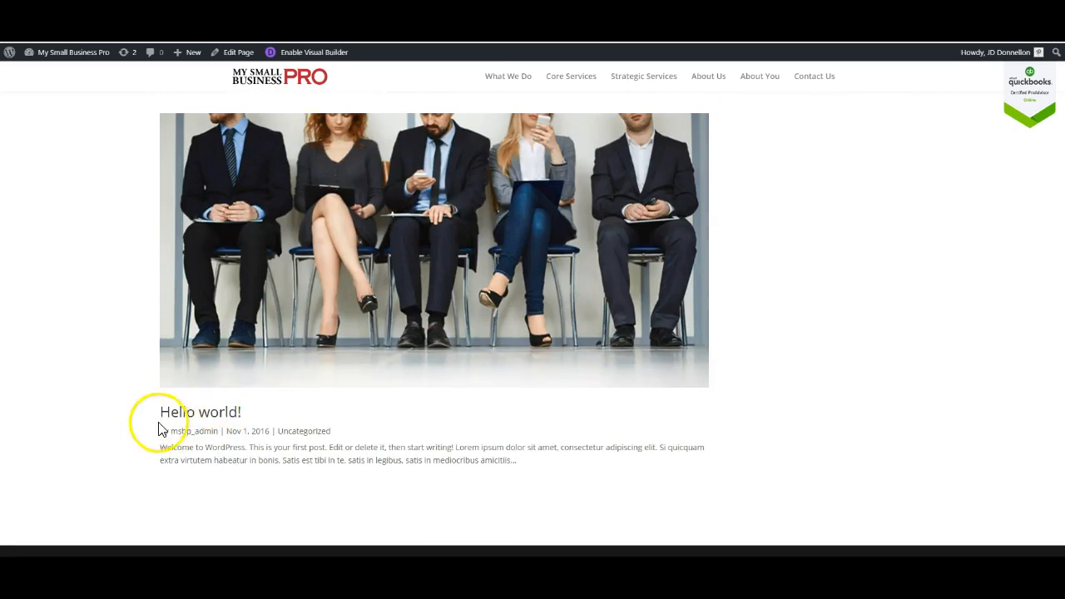
scroll(133, 345, "up", 7)
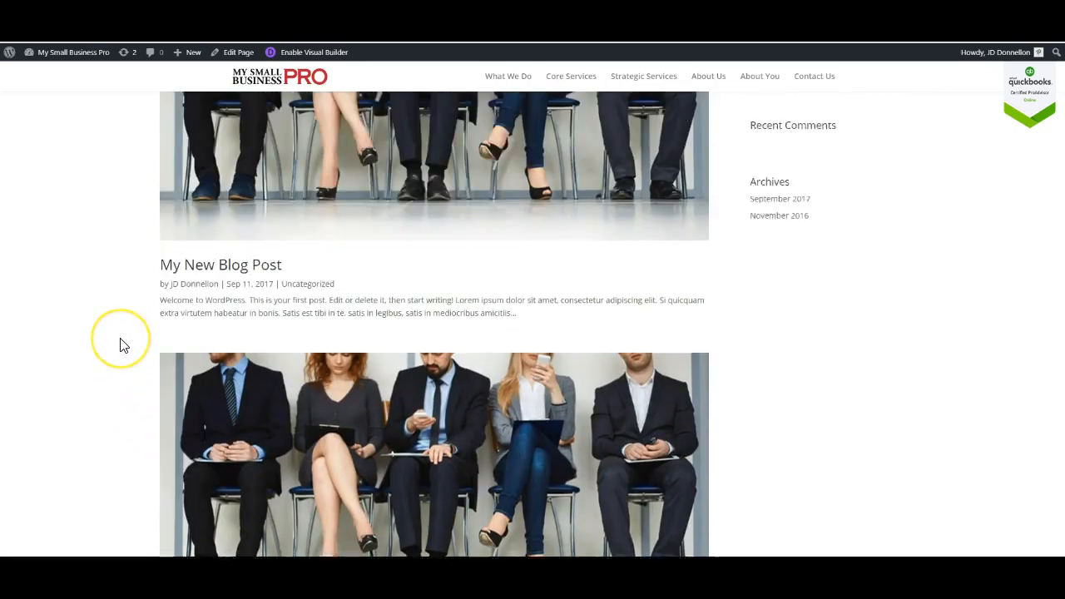
scroll(398, 346, "down", 5)
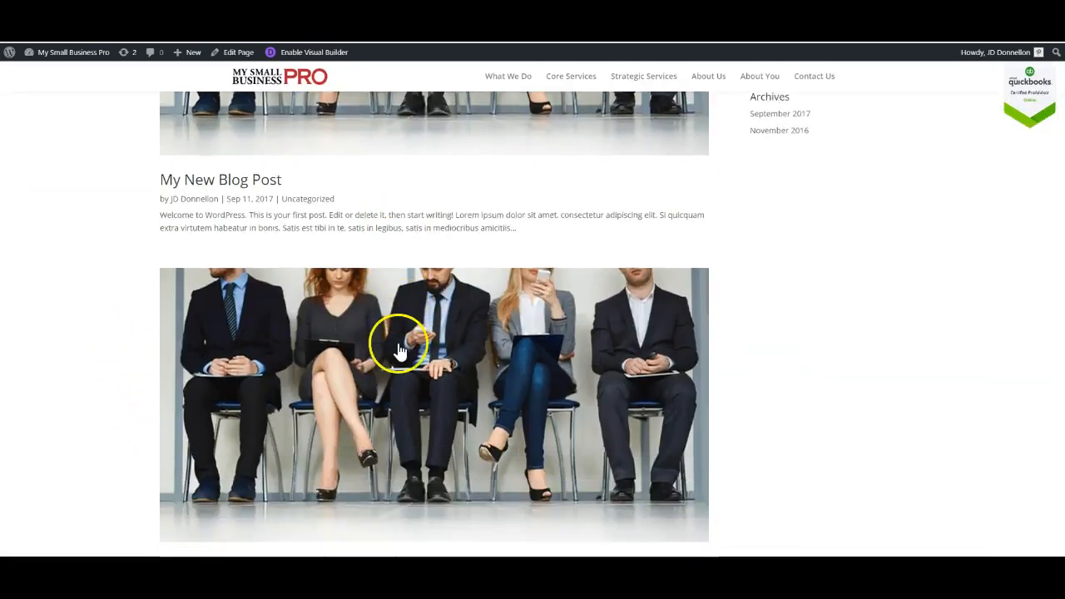
scroll(394, 352, "down", 2)
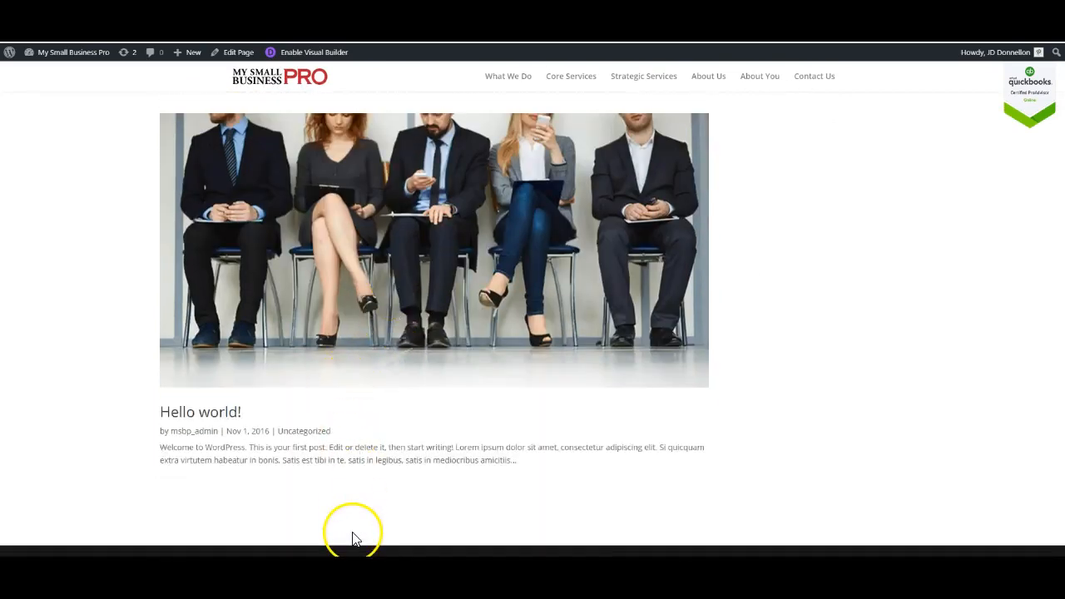